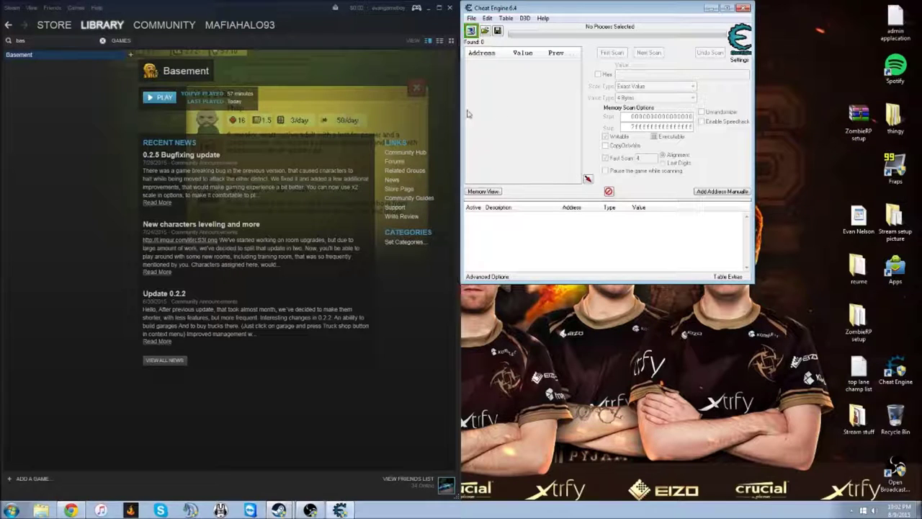
- Launch the Basement game and lower its Sounds volume to about a quarter
click(157, 98)
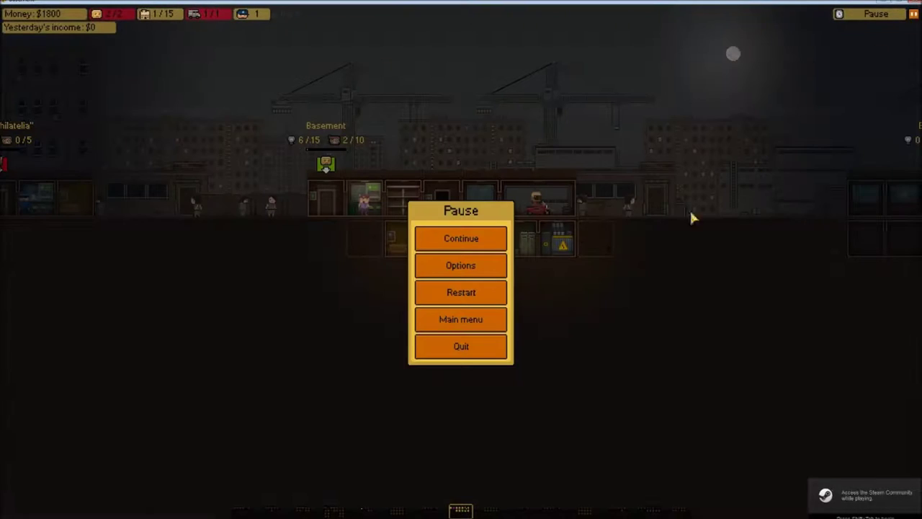
click(451, 271)
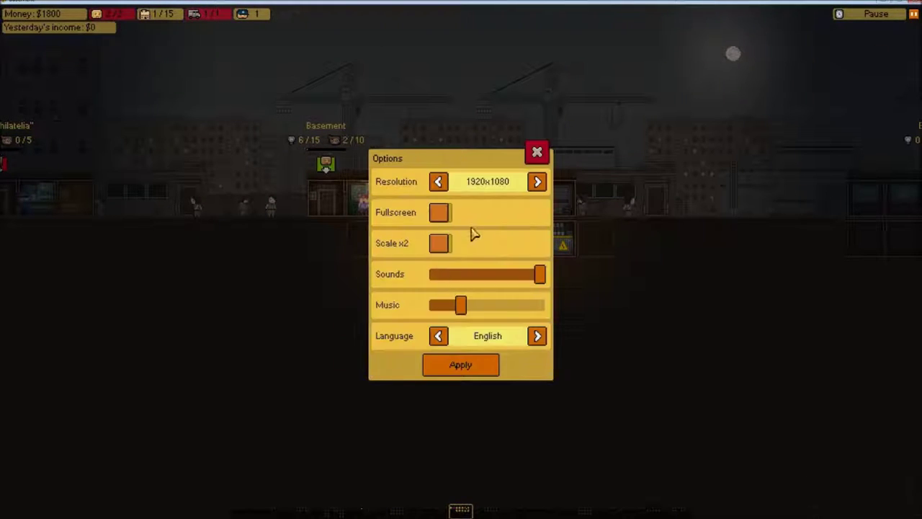
drag(521, 279, 457, 275)
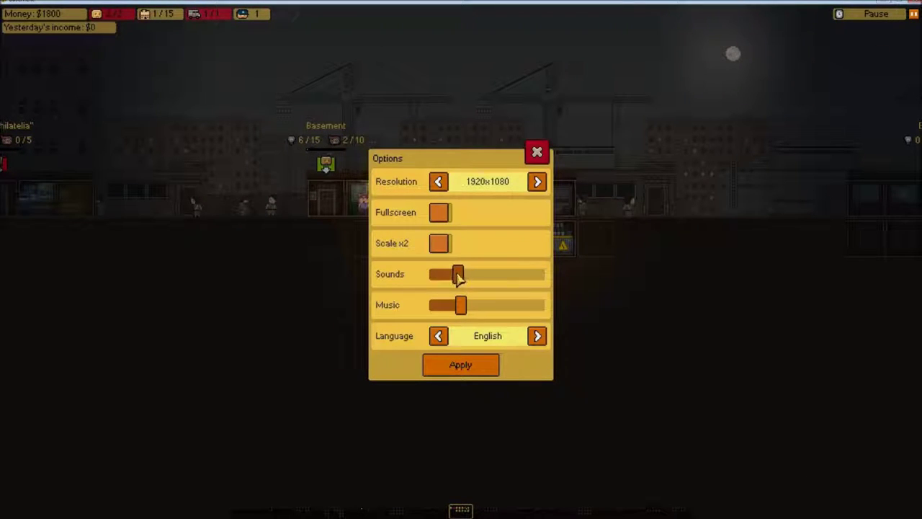
click(456, 365)
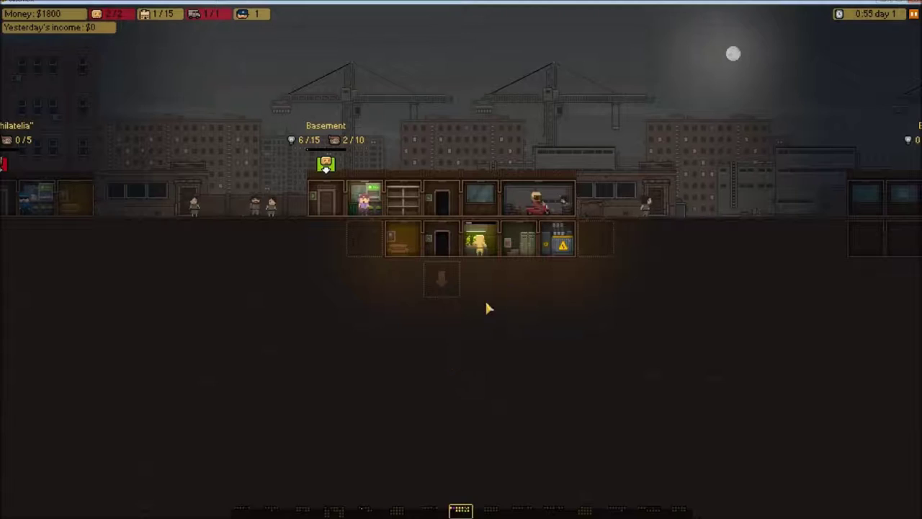
- Turn the game's Music volume all the way down and apply the options
click(909, 18)
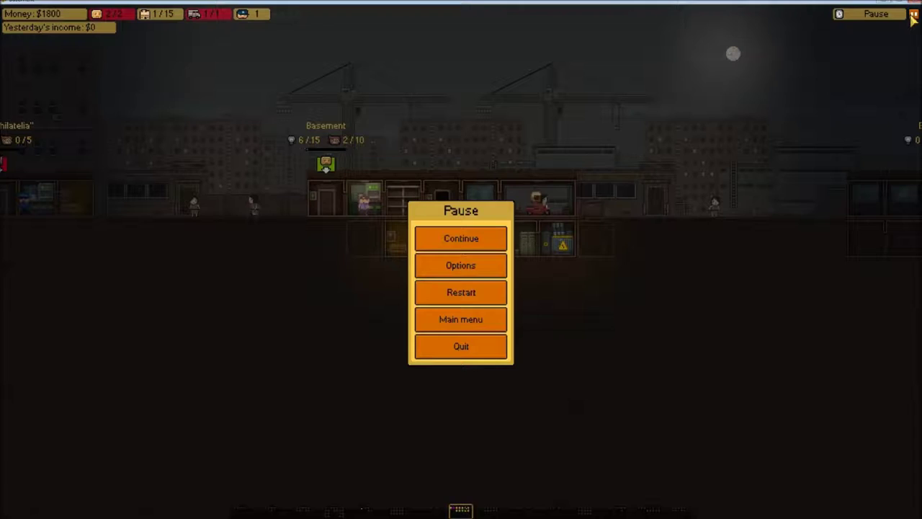
click(469, 270)
drag(461, 305, 379, 310)
click(461, 364)
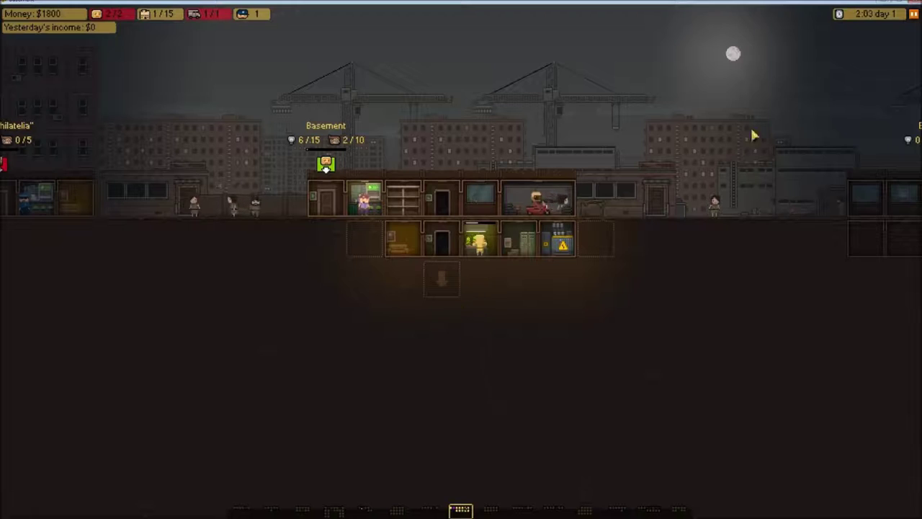
- Pause the game, then switch to Cheat Engine and attach it to the Basement_64.exe process
click(911, 14)
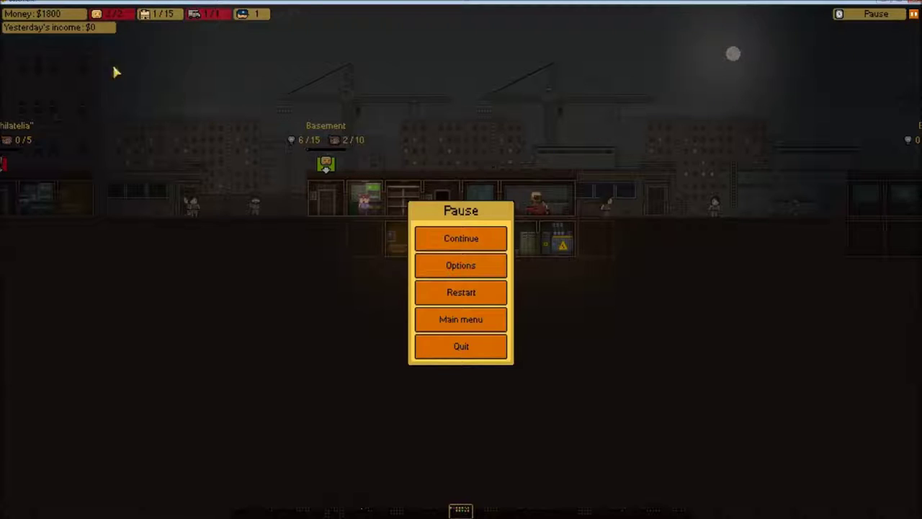
key(alt+Tab)
key(alt+Tab)
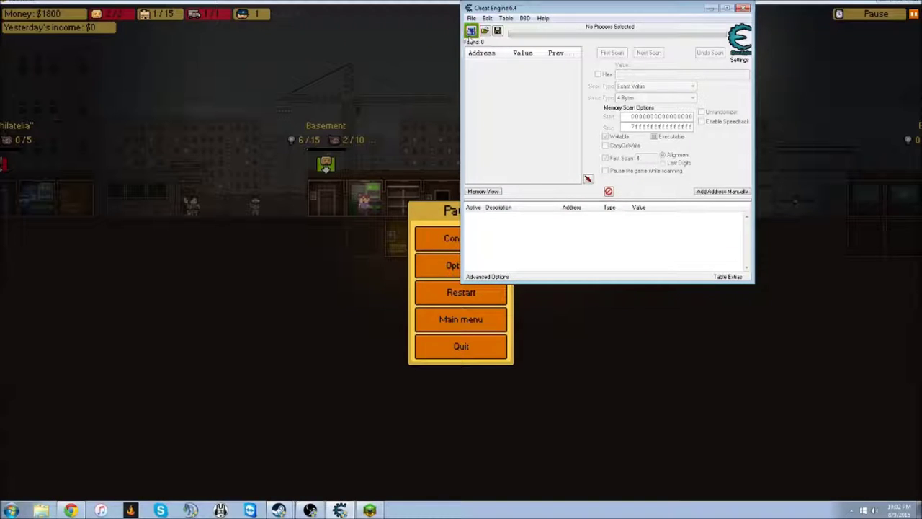
click(471, 31)
click(567, 128)
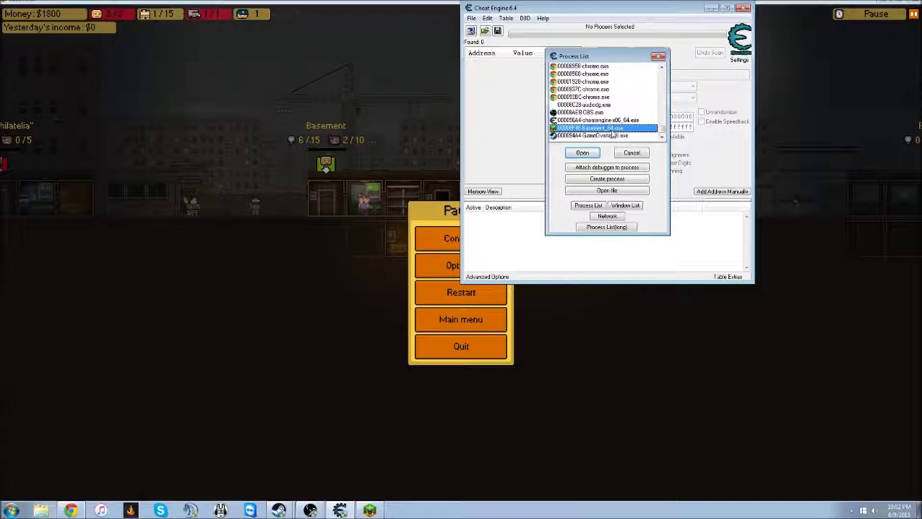
click(583, 154)
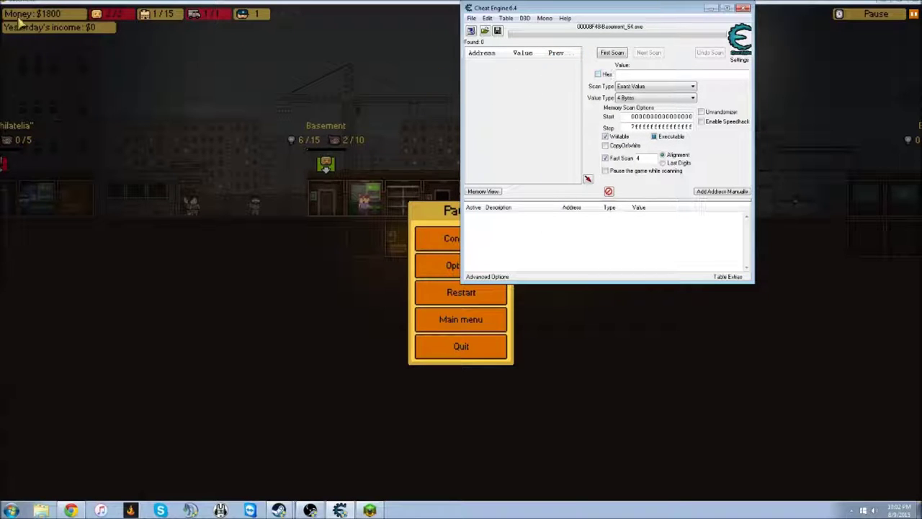
- Run a first exact-value 4-byte scan for the money amount 1800
click(618, 75)
click(612, 54)
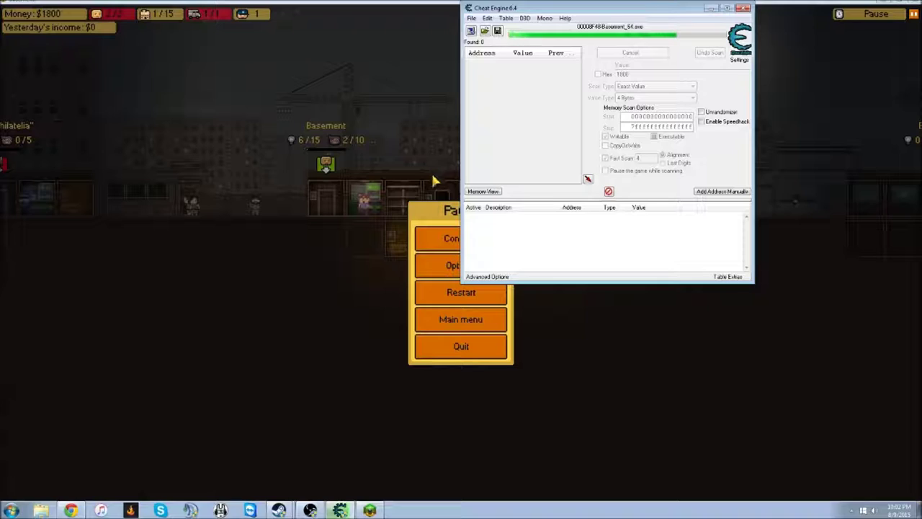
mouse_move(577, 65)
mouse_down()
mouse_move(577, 144)
mouse_move(577, 63)
mouse_up()
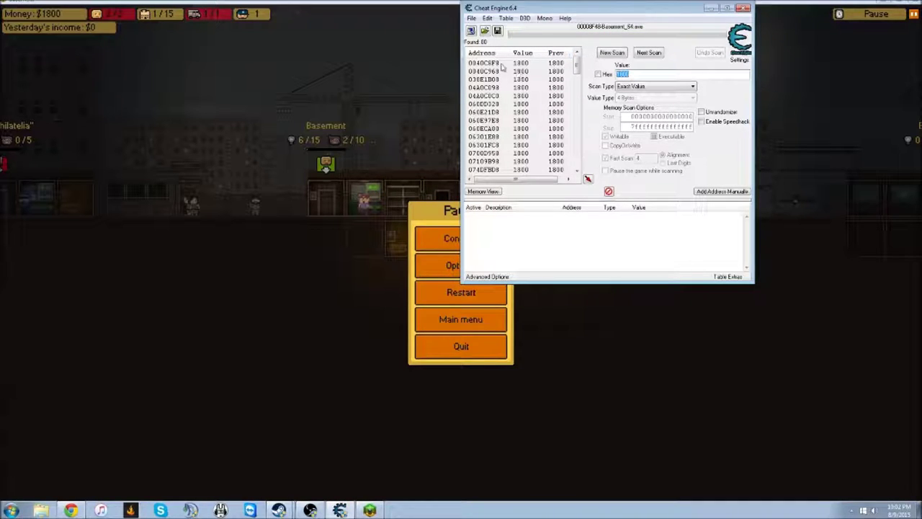
- Return to the game, resume play and dig out the room directly below the basement's existing stairwell
click(438, 237)
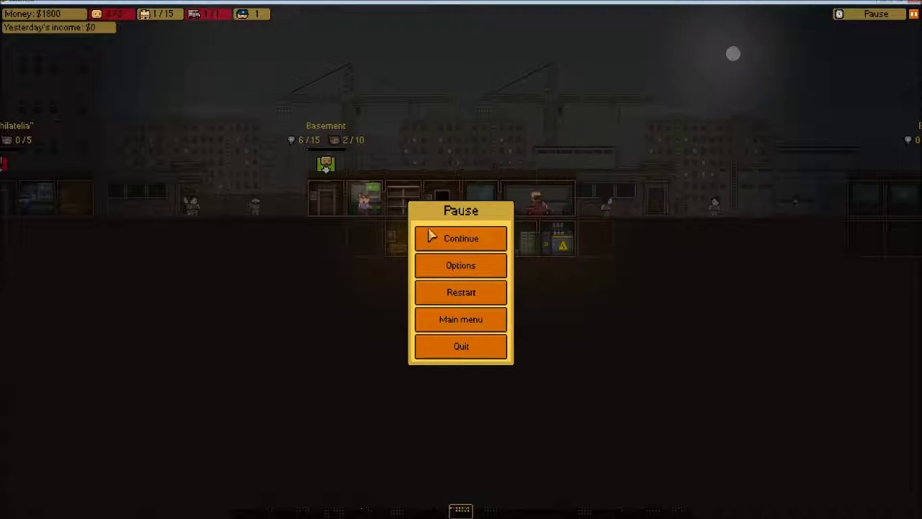
click(438, 238)
click(374, 248)
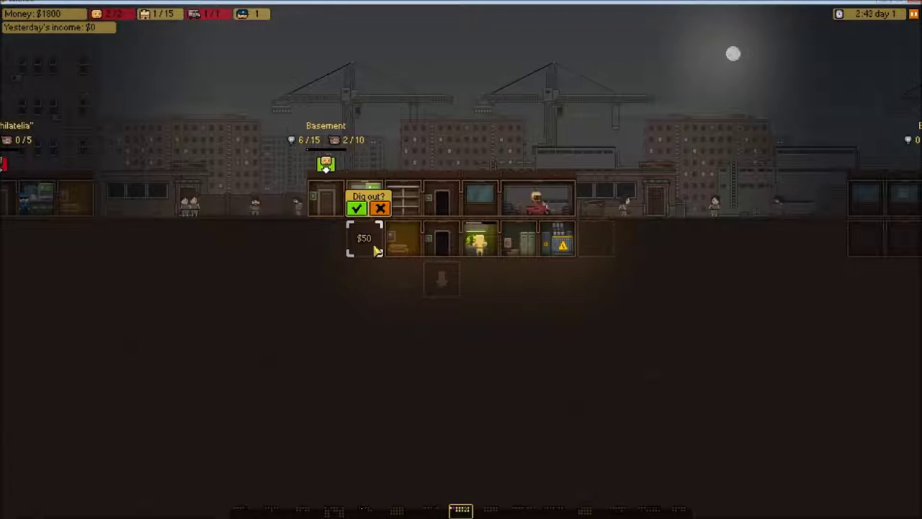
click(441, 278)
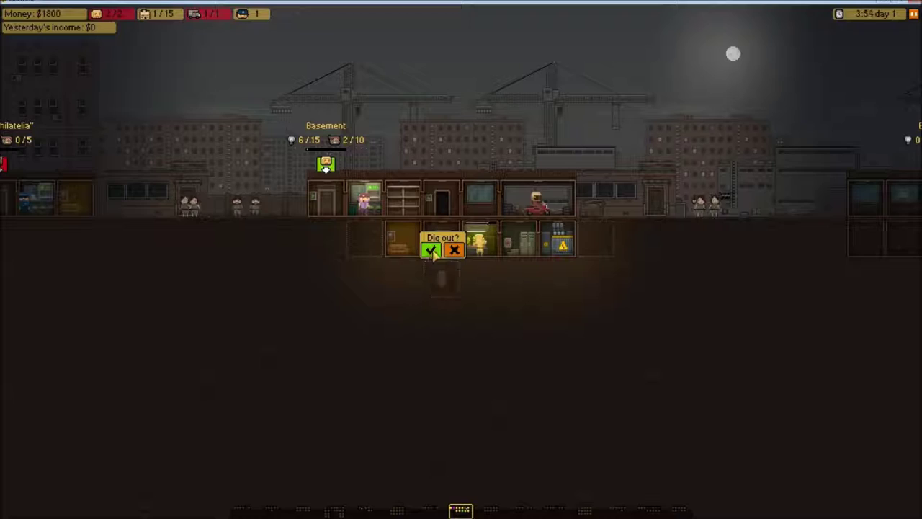
click(429, 249)
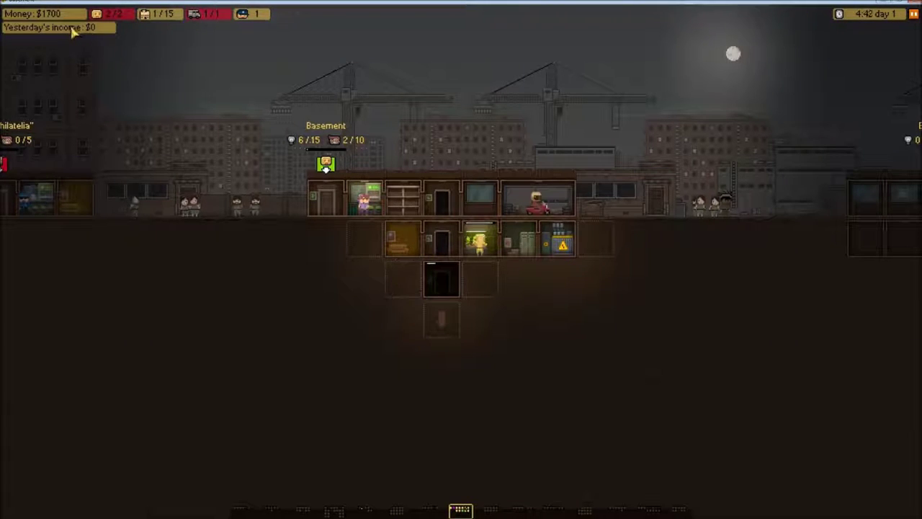
- Pause the game, run a next scan in Cheat Engine for 1700 and add the matching address to the address list
click(912, 15)
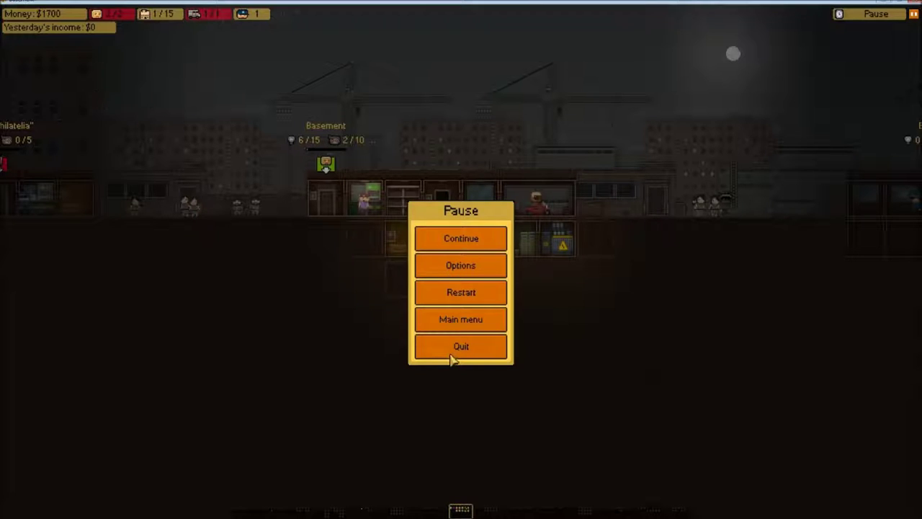
key(alt+Tab)
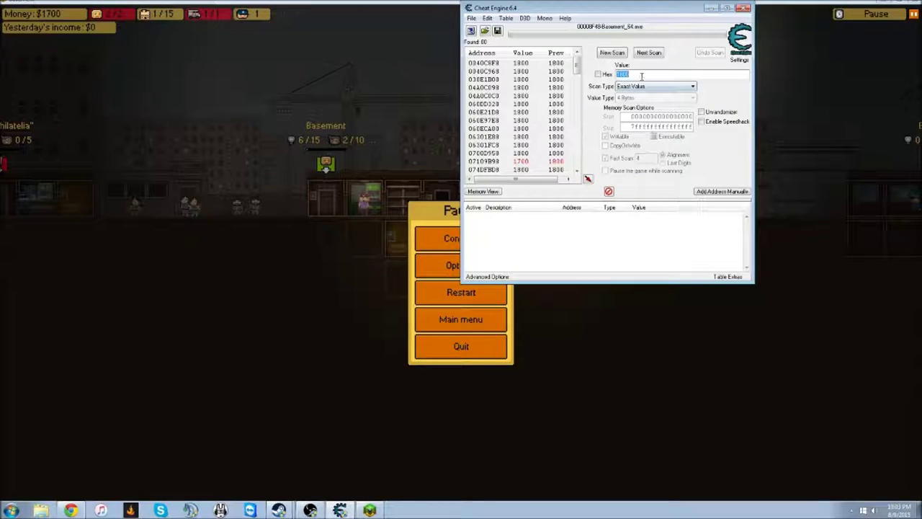
click(640, 75)
click(647, 53)
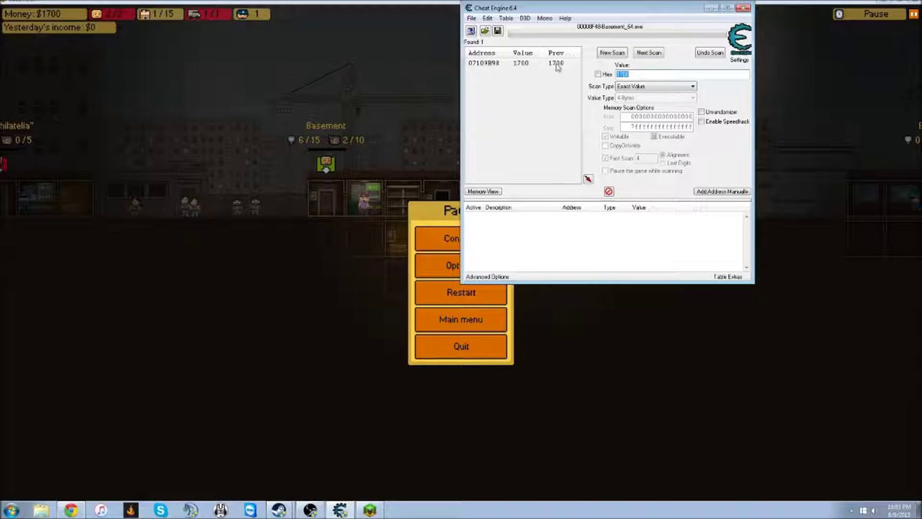
click(496, 65)
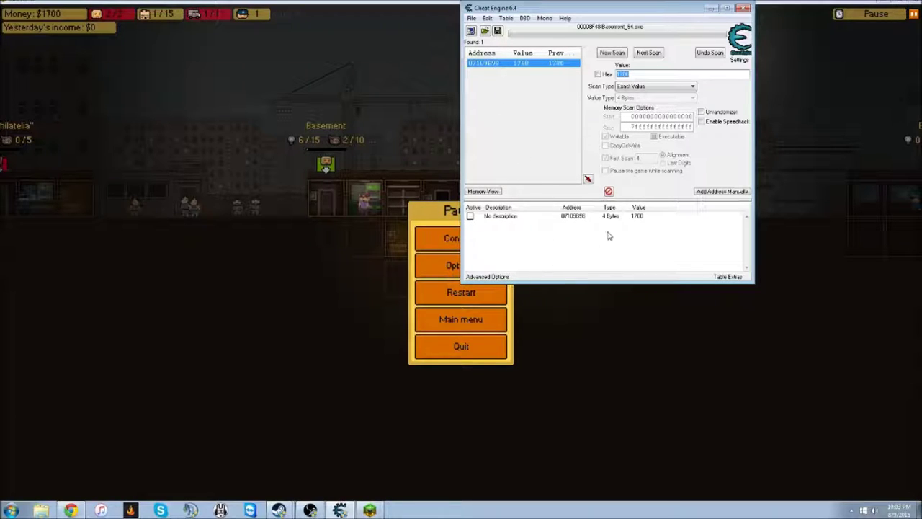
click(638, 215)
right_click(638, 215)
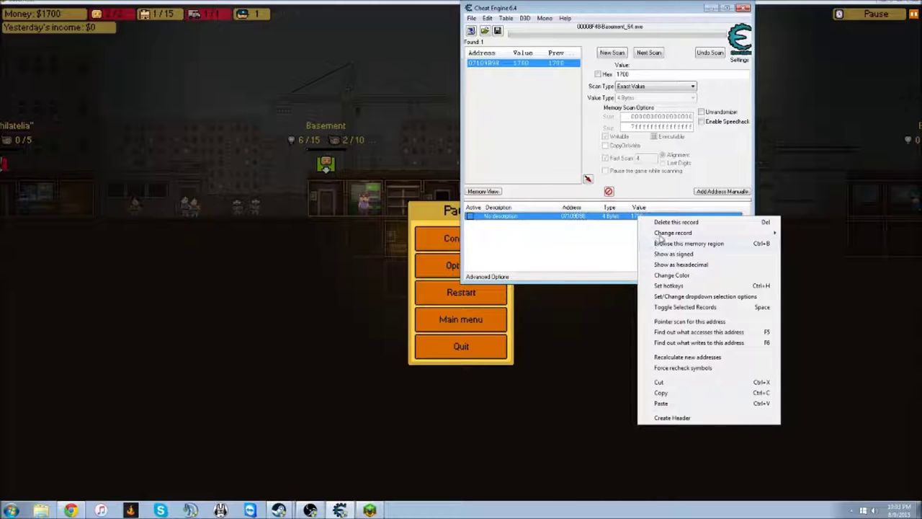
mouse_move(660, 233)
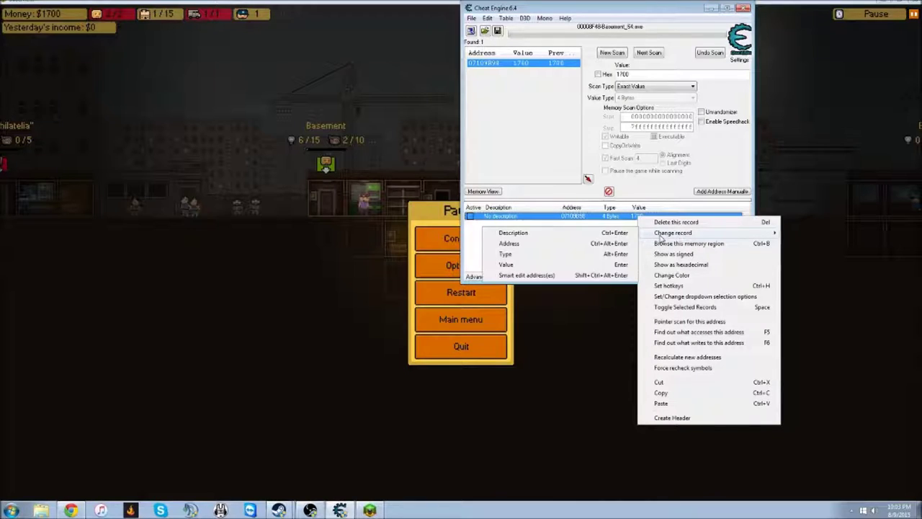
click(536, 266)
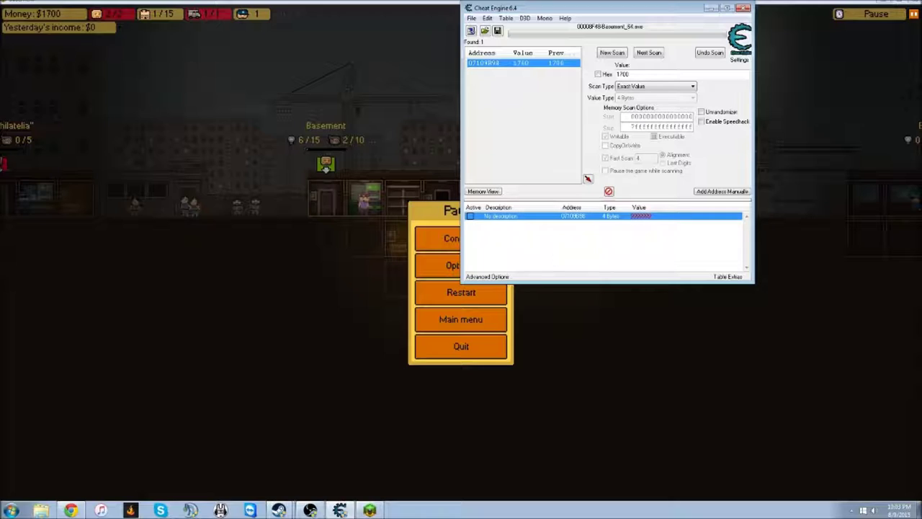
double_click(638, 218)
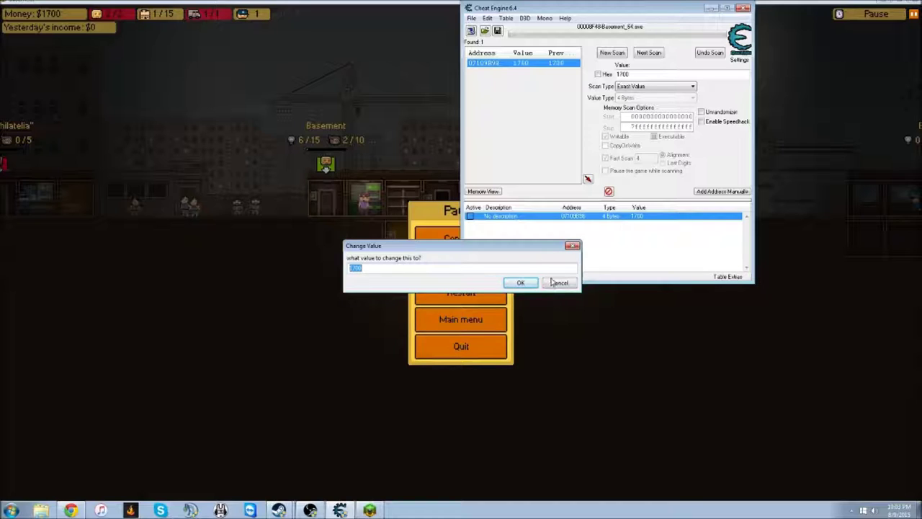
click(551, 282)
right_click(637, 216)
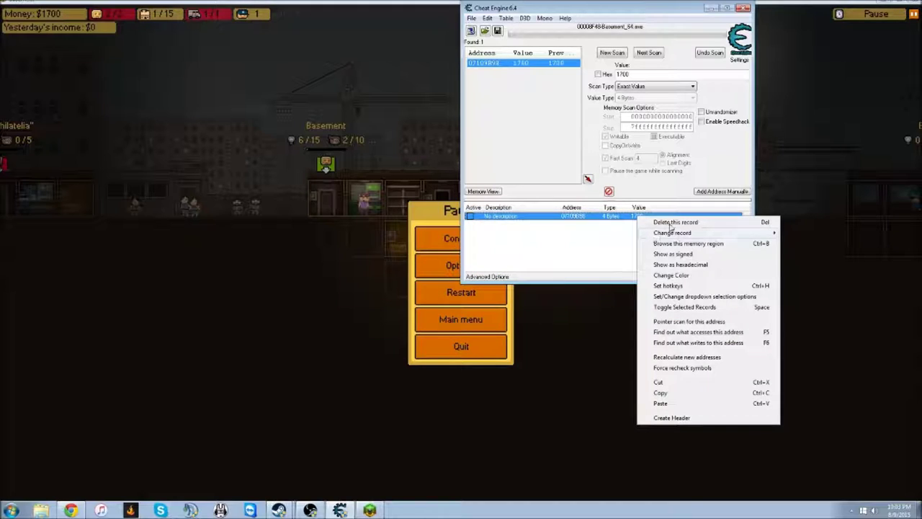
mouse_move(689, 237)
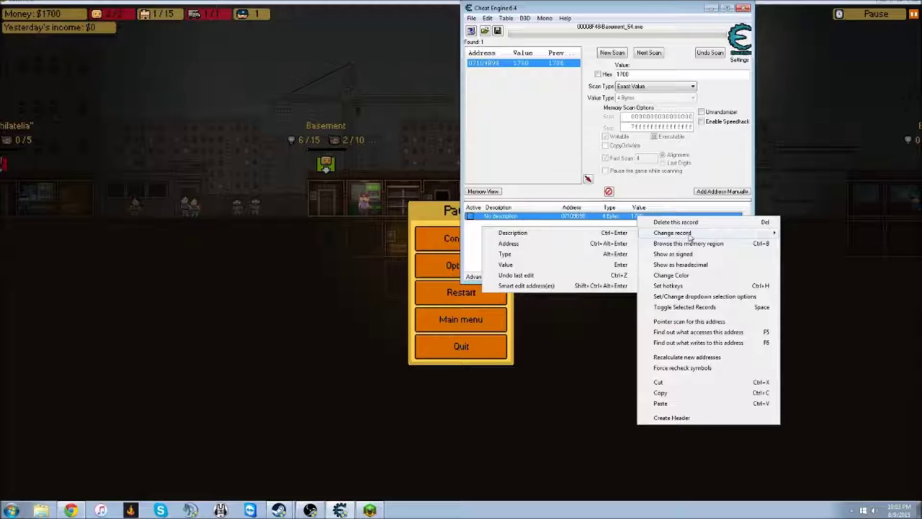
click(561, 270)
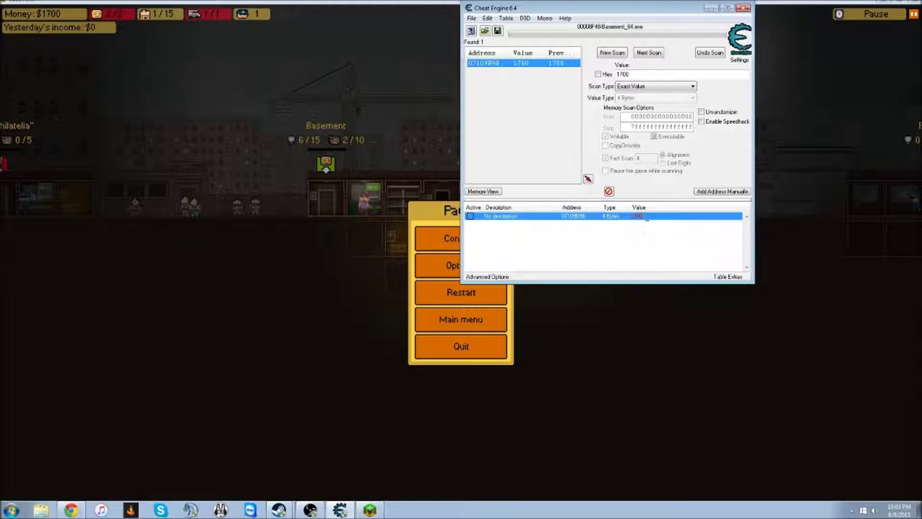
- Set the value of the listed money address to 999999
double_click(643, 217)
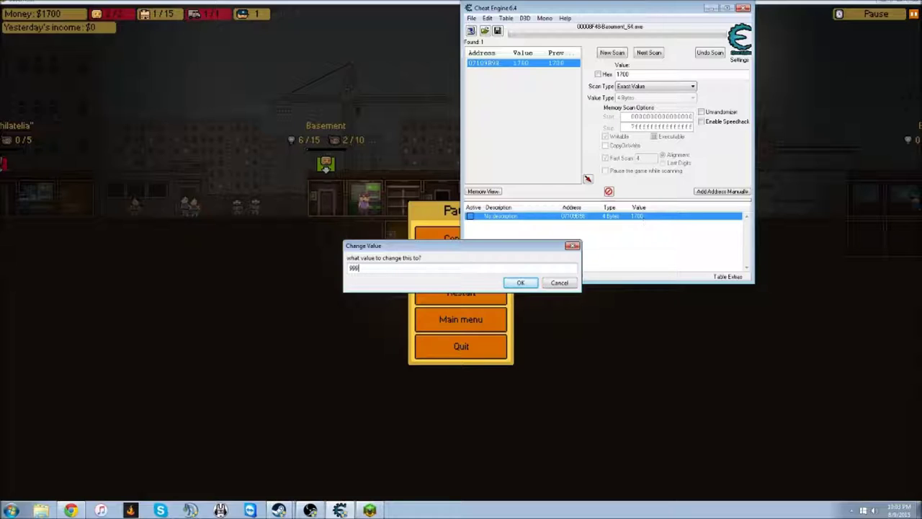
key(Return)
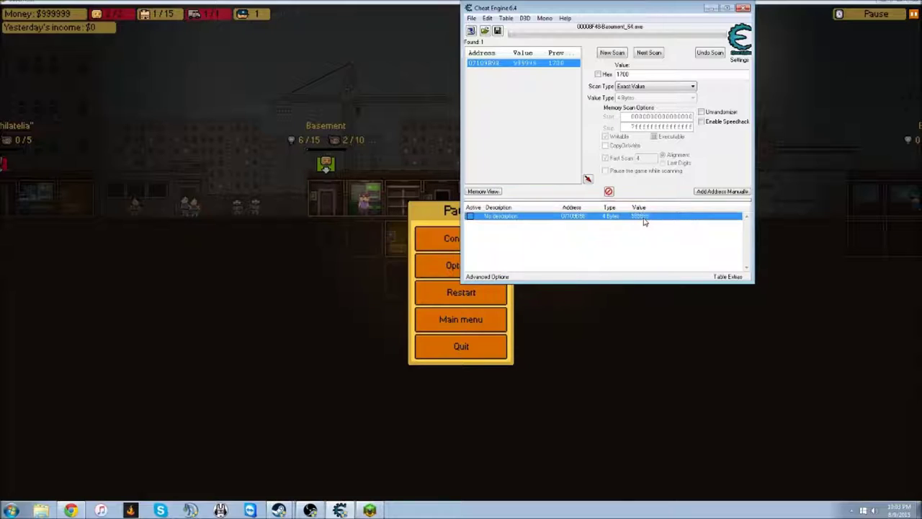
click(470, 217)
- Close Cheat Engine without saving the changes and resume the Basement game
click(743, 9)
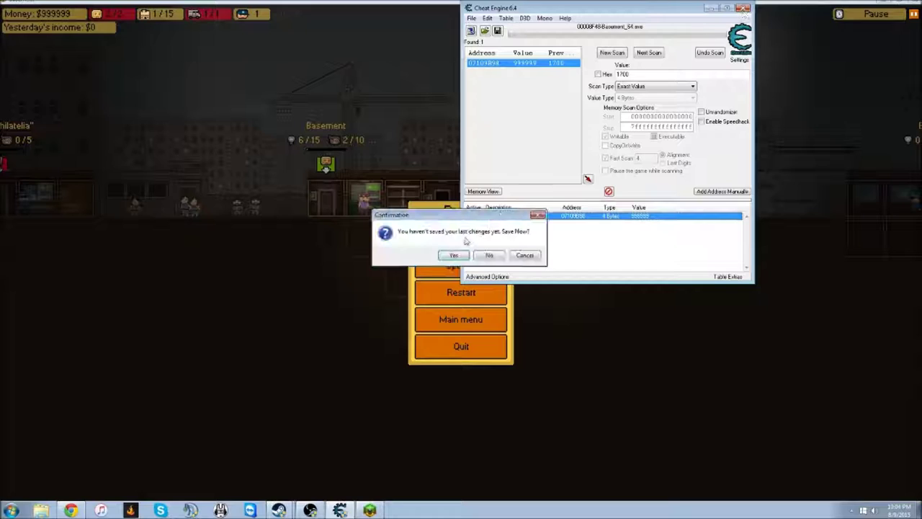
click(488, 255)
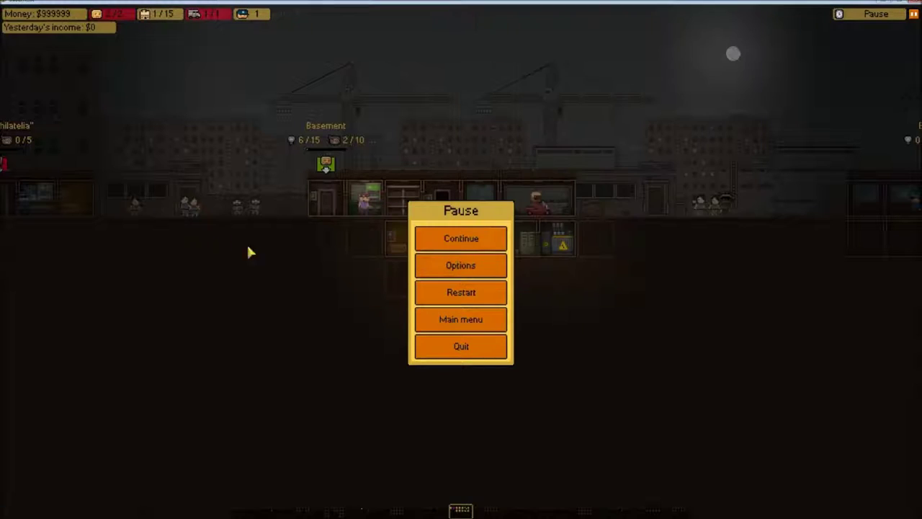
click(452, 243)
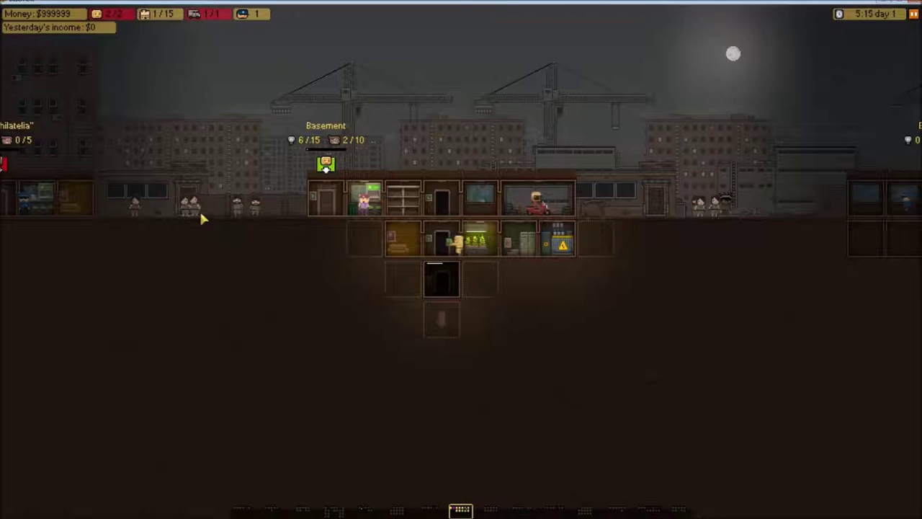
- Dig out the two adjoining rooms to the left on the first underground level
click(364, 238)
click(356, 207)
click(332, 239)
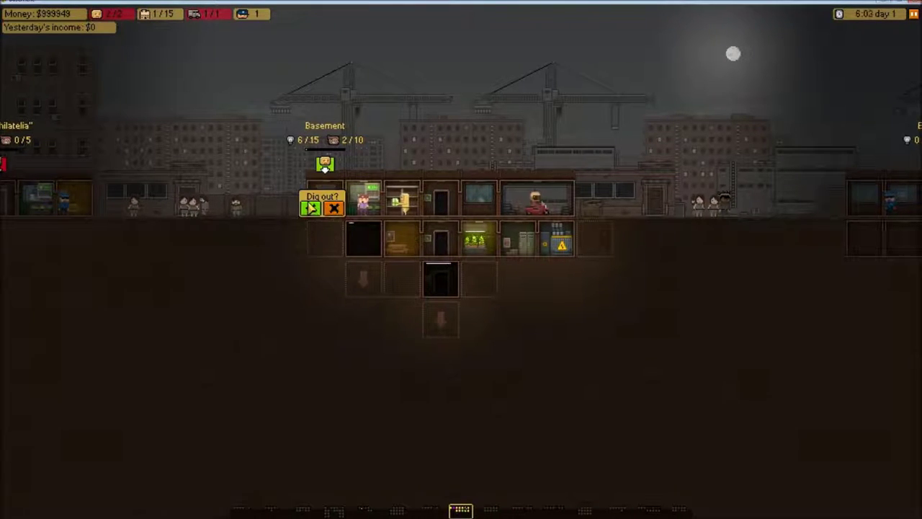
click(311, 206)
- Dig out the two leftmost rooms on the second underground level
click(325, 278)
click(309, 247)
click(364, 279)
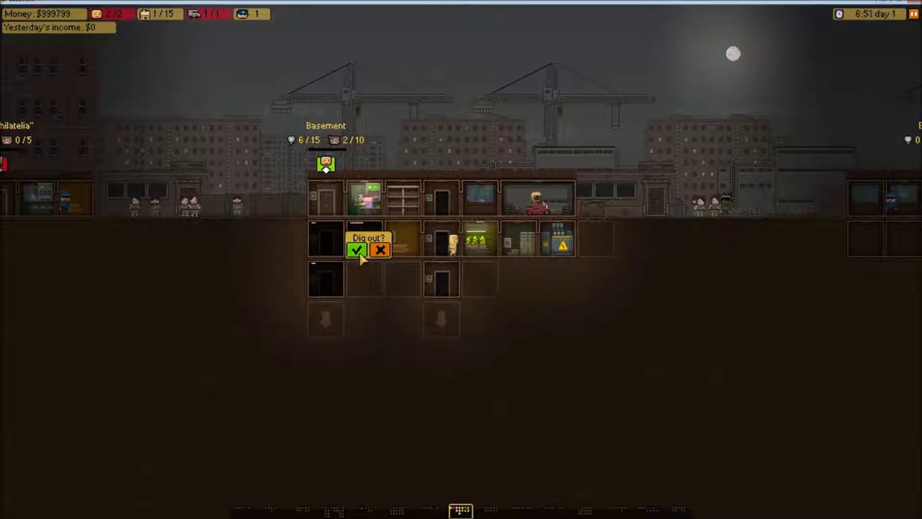
click(353, 250)
- Dig out the leftmost stairwell room on the third underground level
click(324, 319)
key(Left)
click(569, 291)
key(Right)
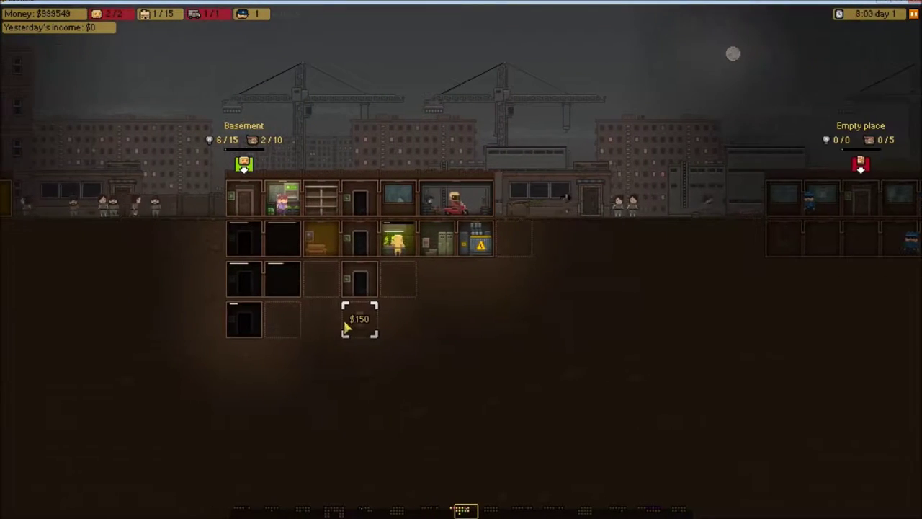
- Dig out the second, third and fourth cells from the left on the third underground level and the third cell on the second level
click(358, 319)
click(349, 291)
click(321, 319)
click(309, 292)
click(282, 319)
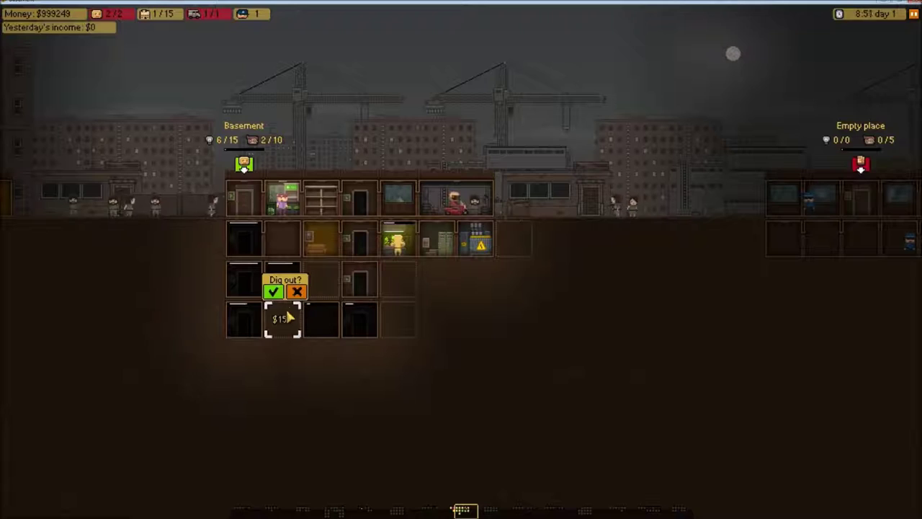
click(271, 292)
click(308, 292)
click(310, 247)
- Dig out the fifth cell from the left on both the second and third underground levels
click(398, 280)
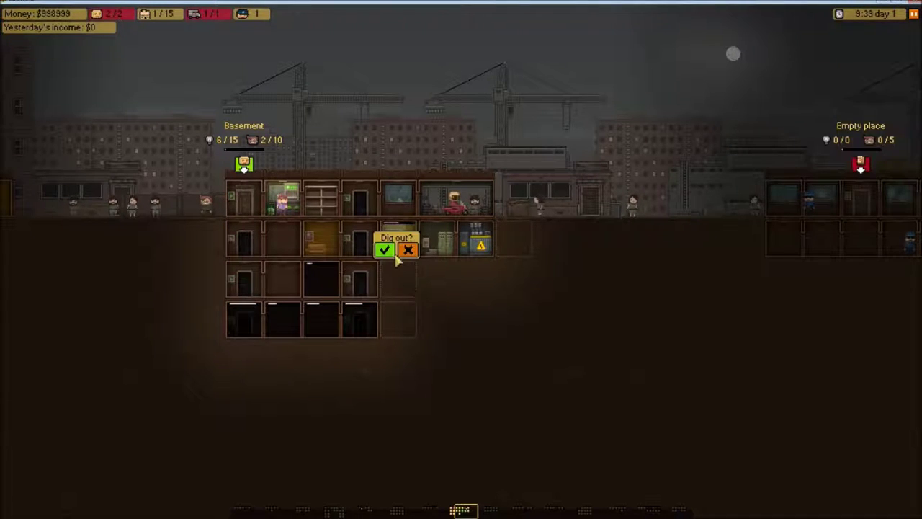
click(385, 247)
click(393, 308)
click(390, 291)
- Dig out the sixth cell from the left on both the second and third underground levels
click(438, 279)
click(430, 248)
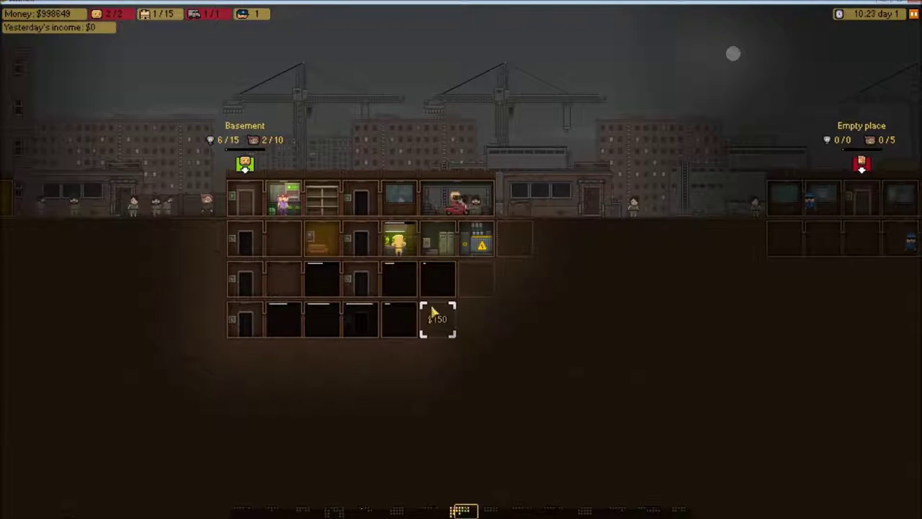
click(438, 315)
click(430, 290)
- Dig out the seventh cell from the left on both the second and third underground levels
click(478, 275)
click(469, 245)
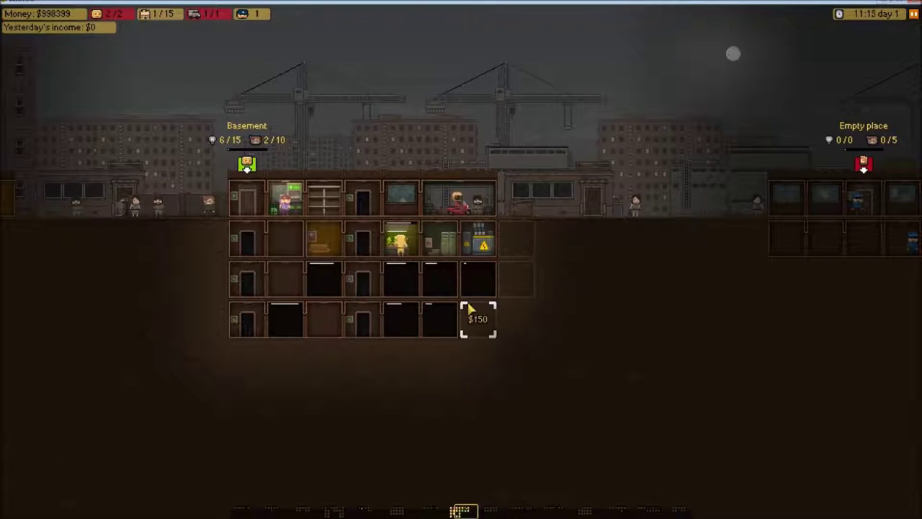
click(468, 304)
click(467, 291)
- Dig out the rightmost cell on all three underground levels to complete the rectangular basement
click(514, 314)
click(507, 291)
click(515, 235)
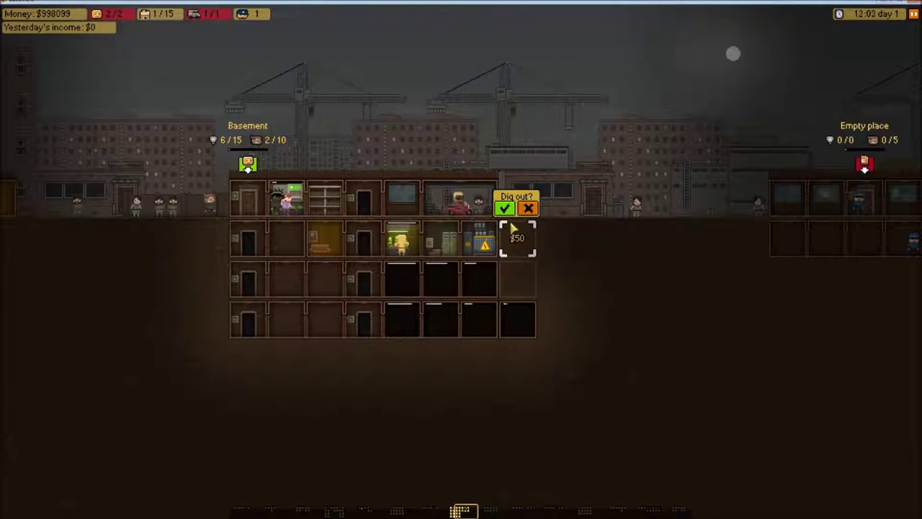
click(506, 211)
click(516, 270)
click(502, 245)
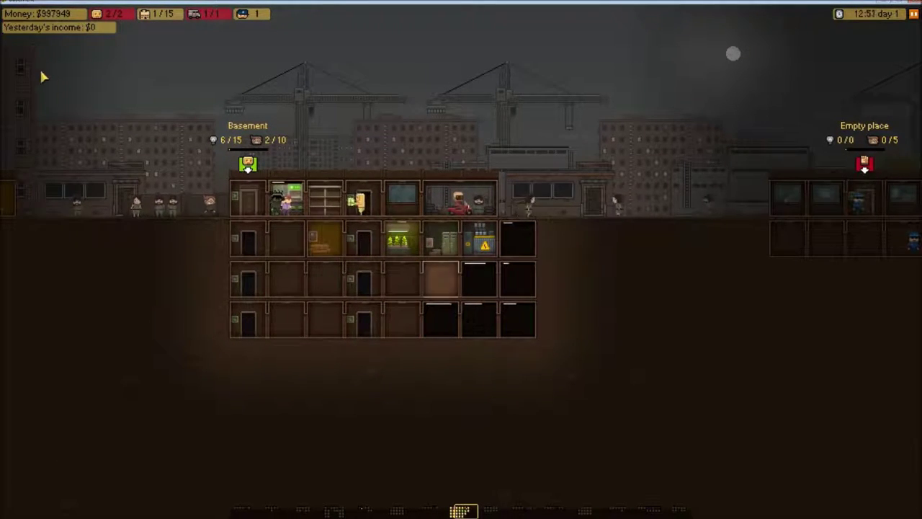
- Inspect the customer in the ground-floor shop and the sixth empty cell on the third underground level
drag(67, 27, 128, 70)
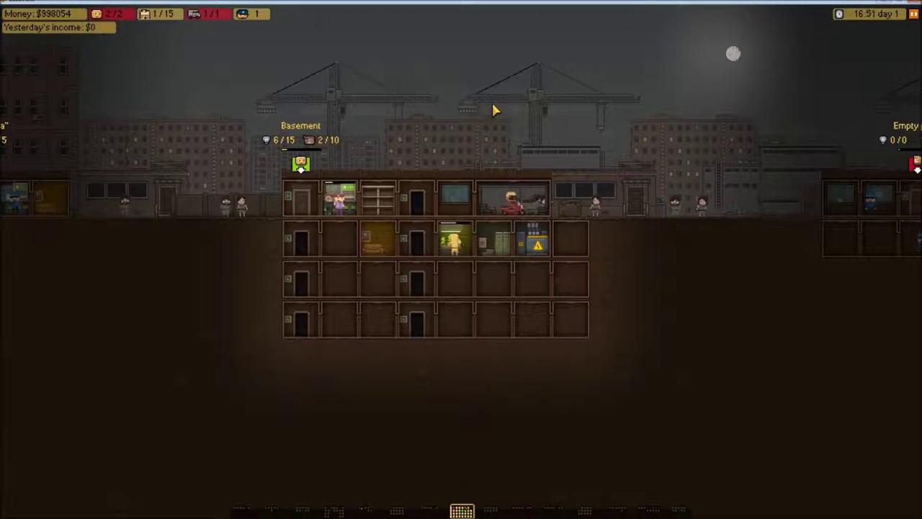
click(328, 187)
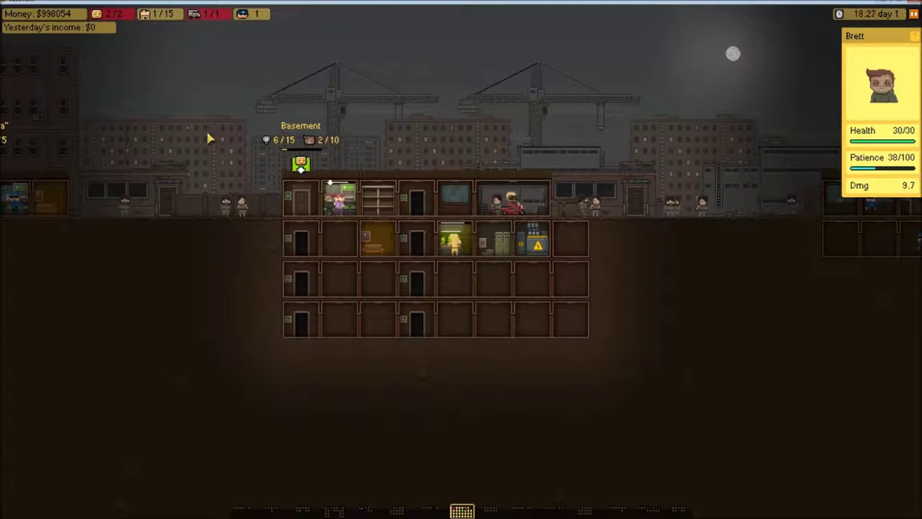
key(d)
click(418, 285)
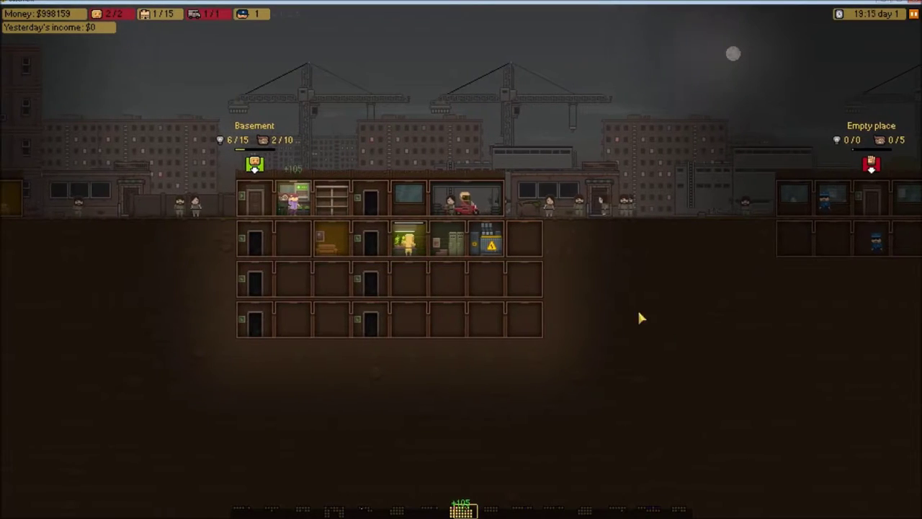
click(489, 321)
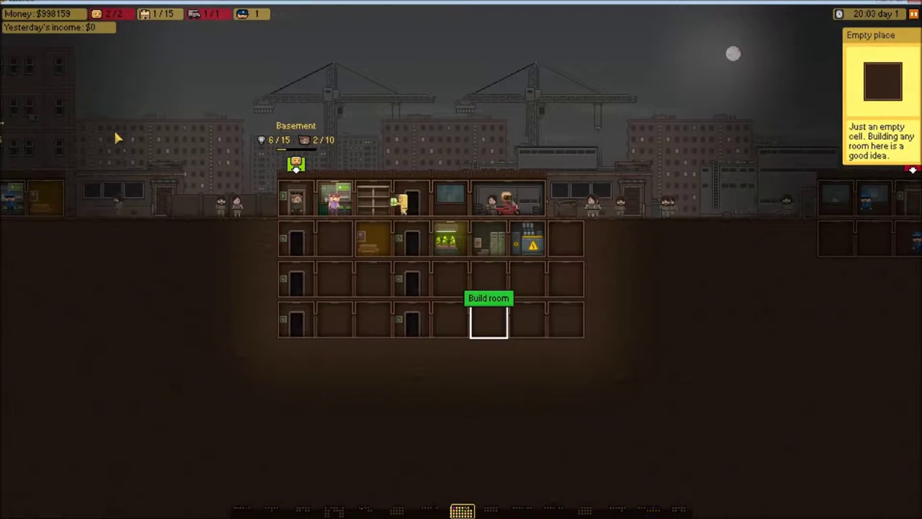
click(180, 92)
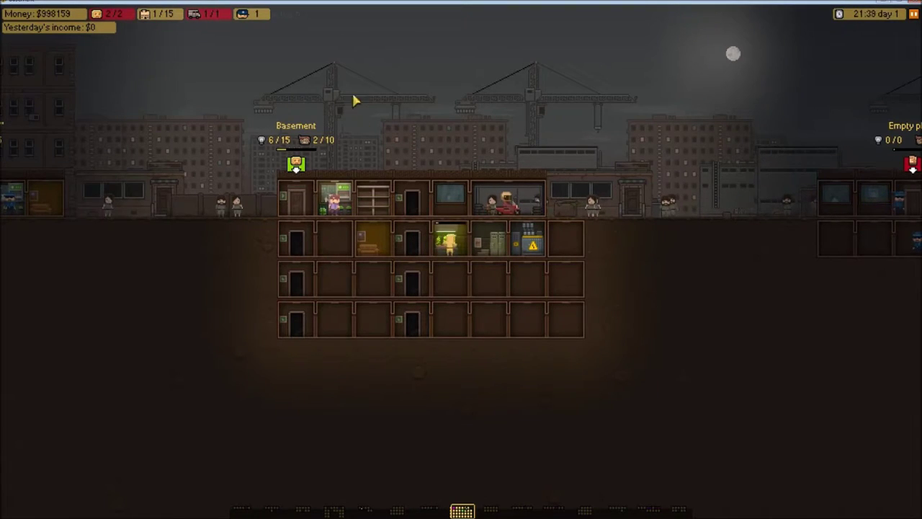
- Pause the game with its pause menu open
key(Escape)
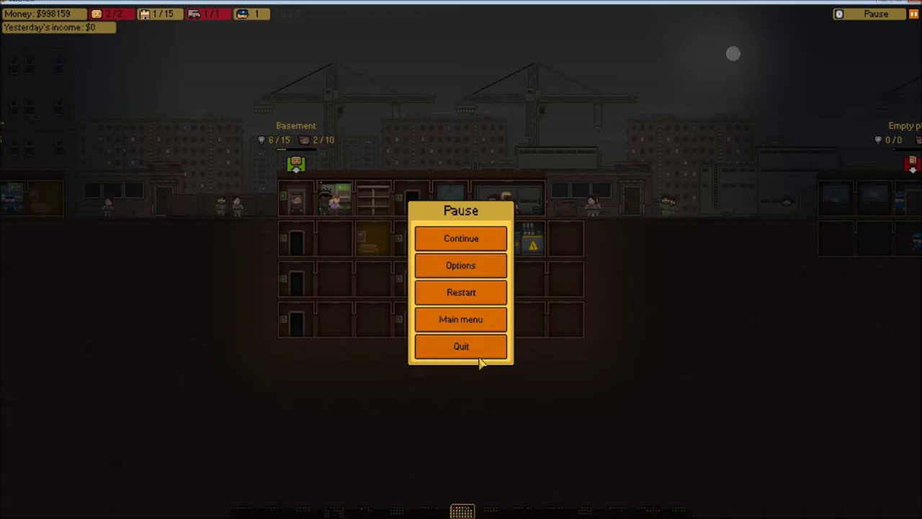